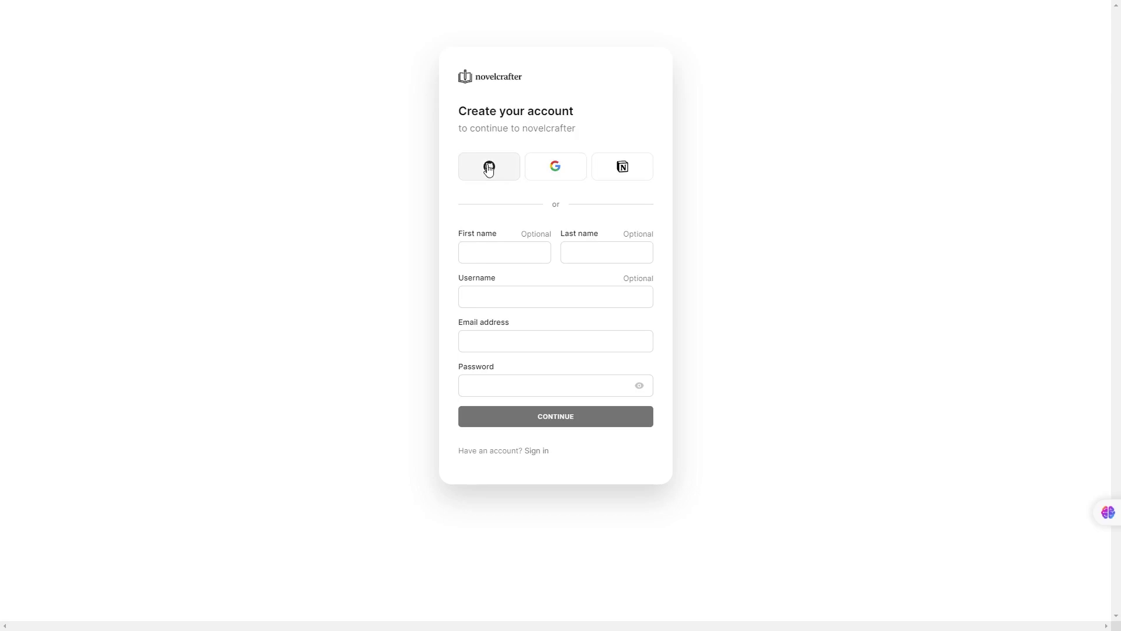
- Start Google sign-up and pick the Google account from the chooser
left_click(569, 172)
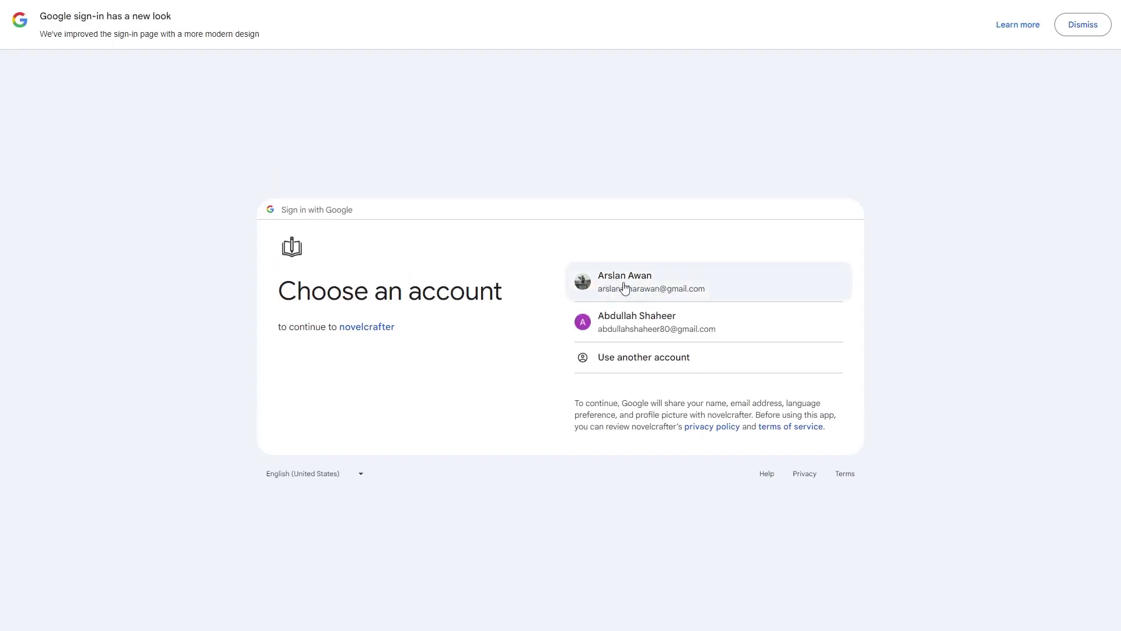
left_click(623, 288)
- Finish Google sign-in, acknowledge the welcome, and choose to explore without AI for now
left_click(678, 415)
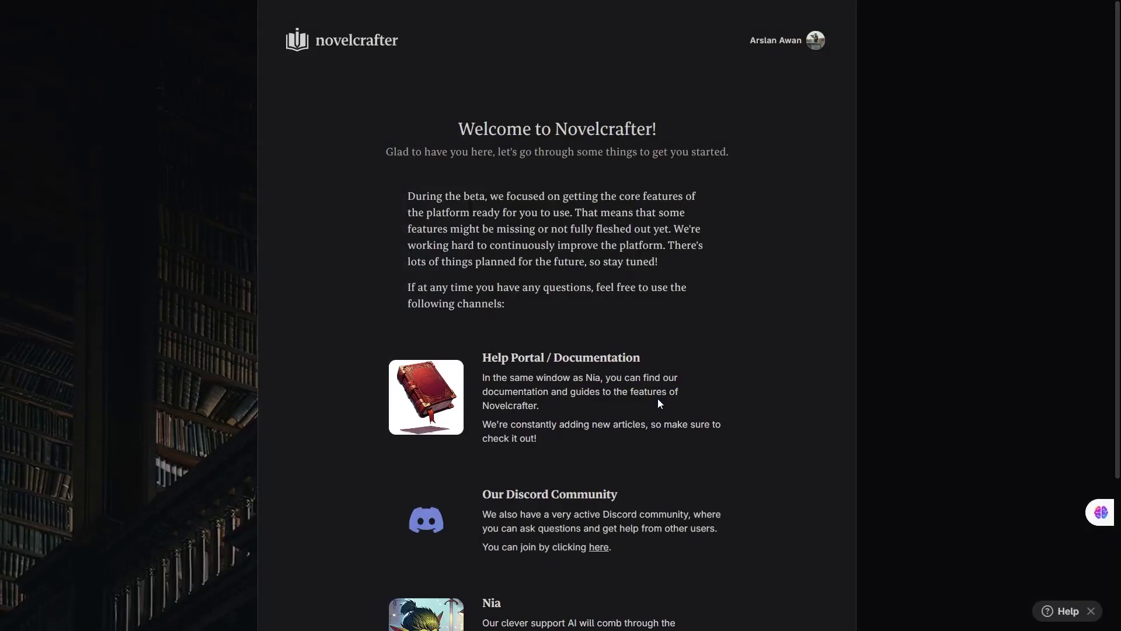
scroll(657, 399, "down", 3)
left_click(571, 528)
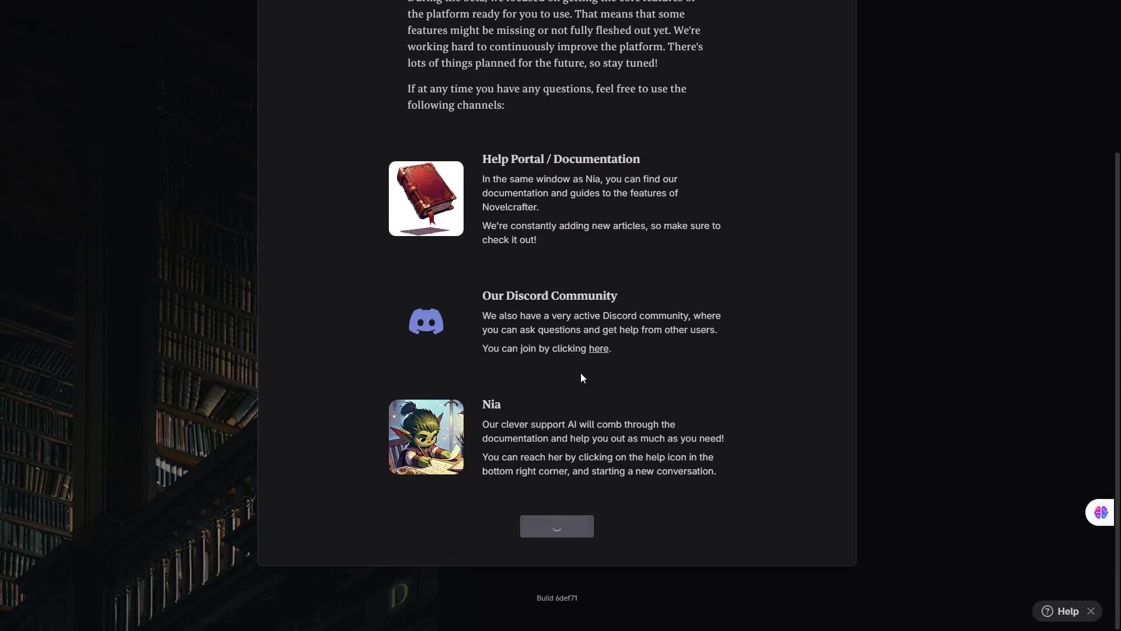
left_click_drag(423, 198, 700, 197)
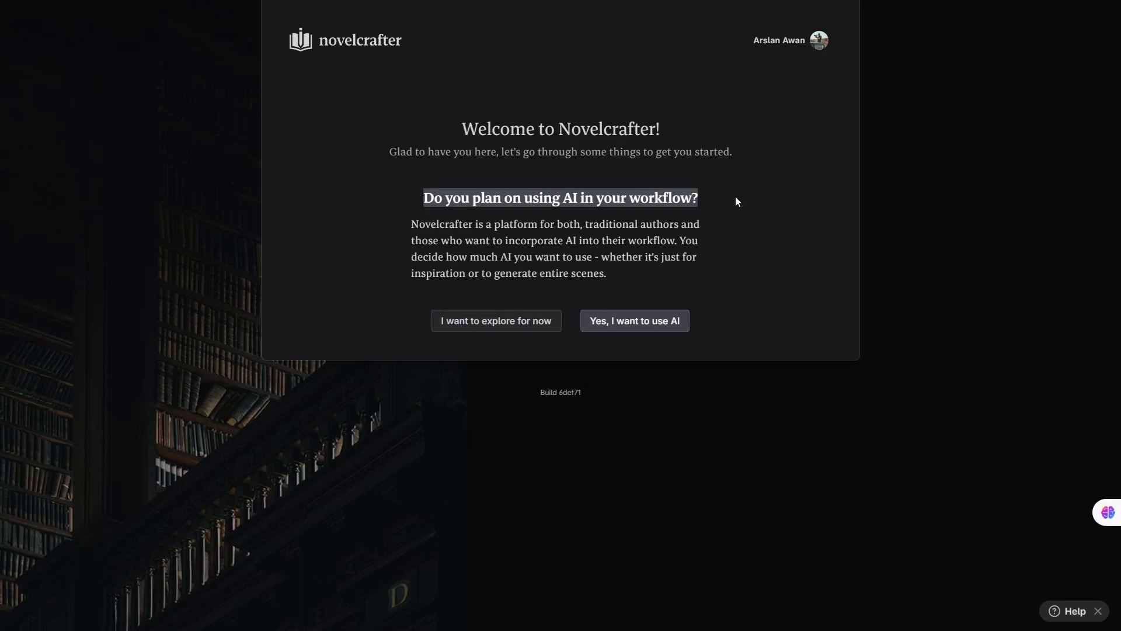
left_click(510, 323)
left_click_drag(482, 198, 691, 206)
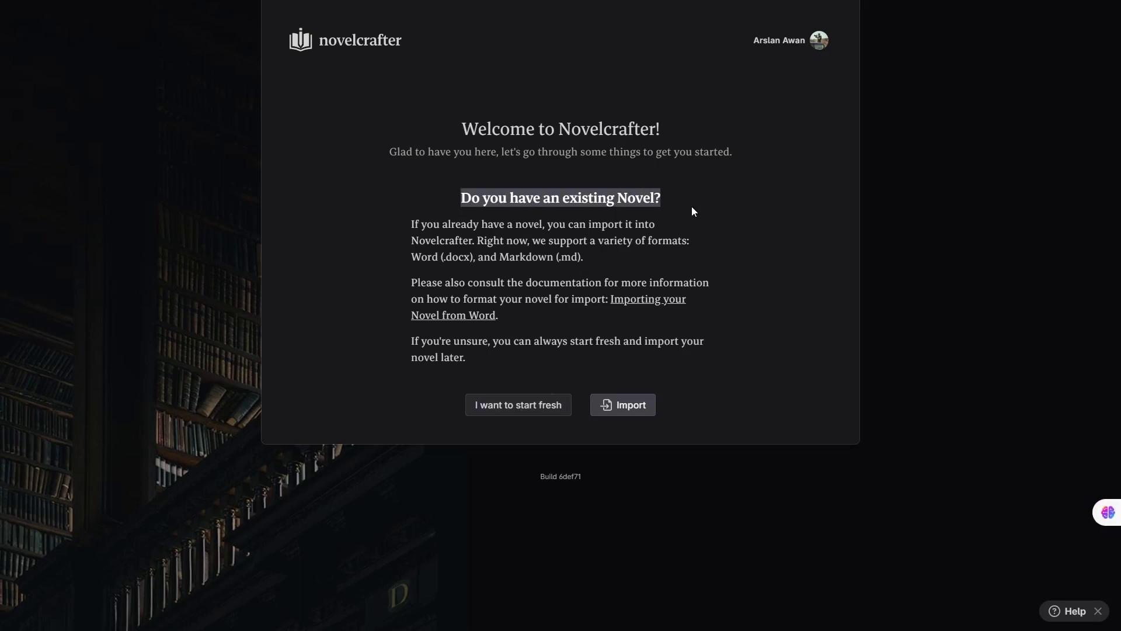
- Start a fresh novel and create a new series for it
left_click(529, 404)
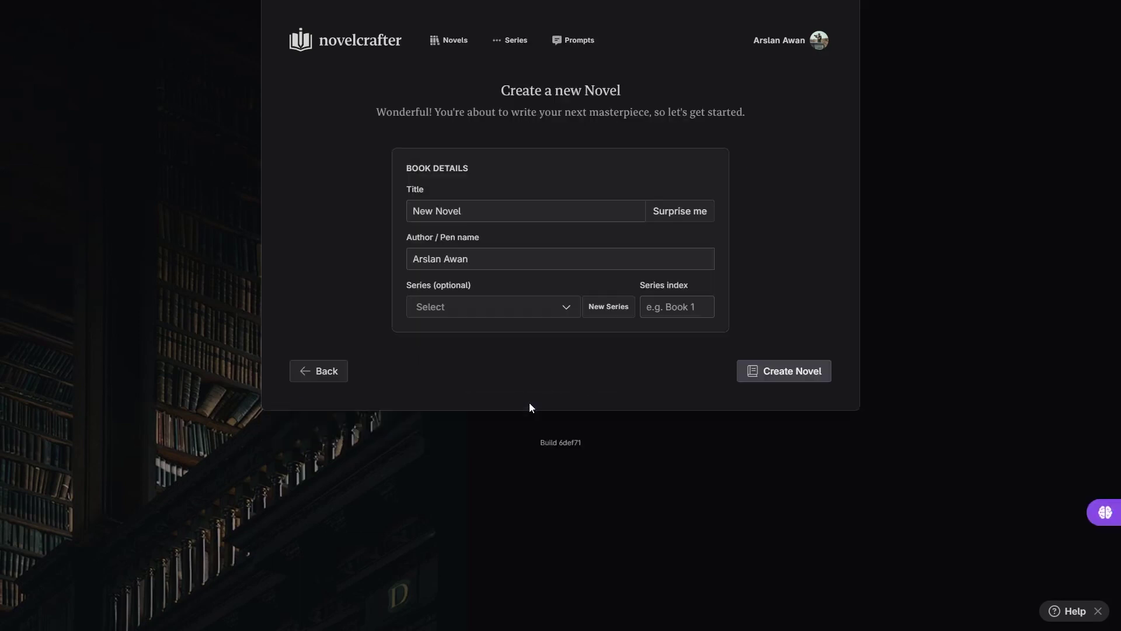
triple_click(525, 210)
type("Harry Potter and curse child")
left_click(490, 306)
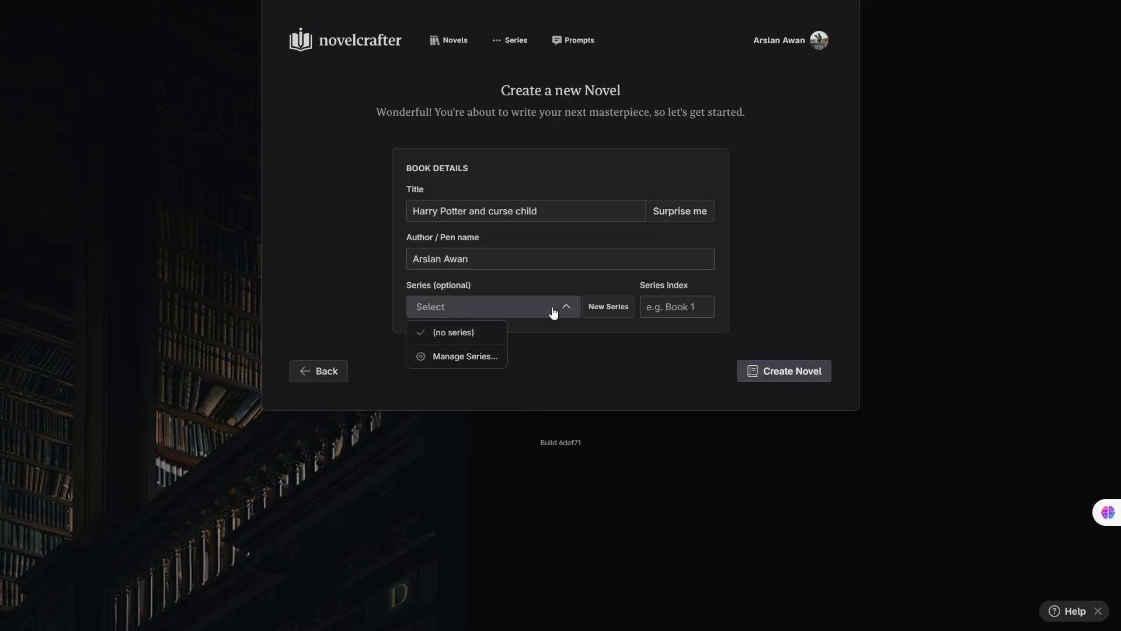
left_click(608, 307)
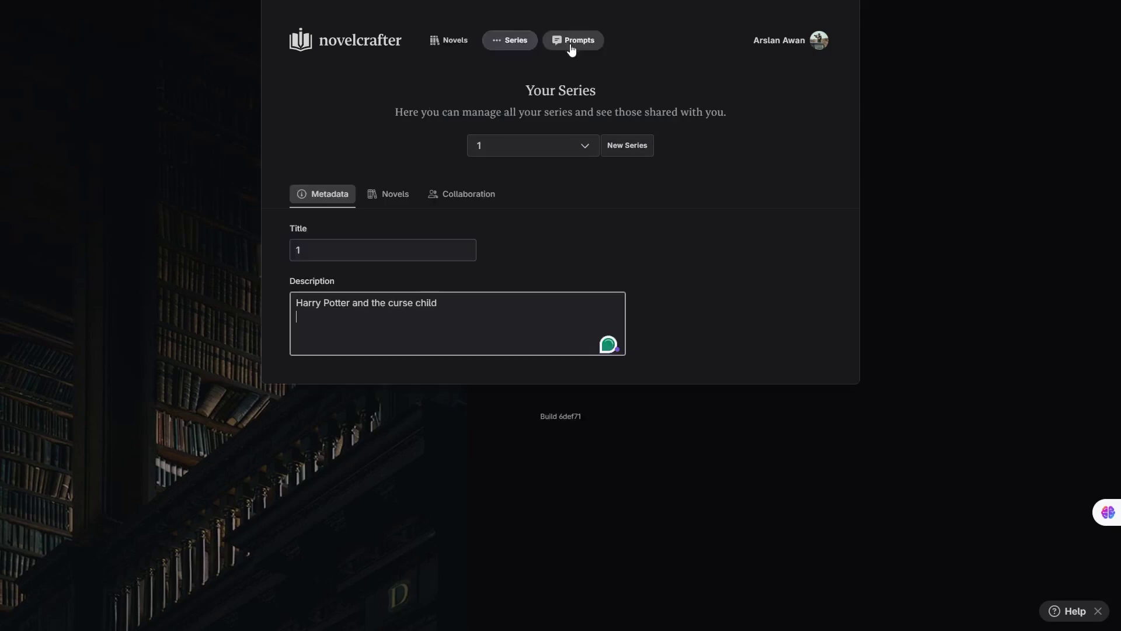
left_click(396, 208)
- Create the novel in the new series and add its first scene
left_click(331, 244)
key("Return")
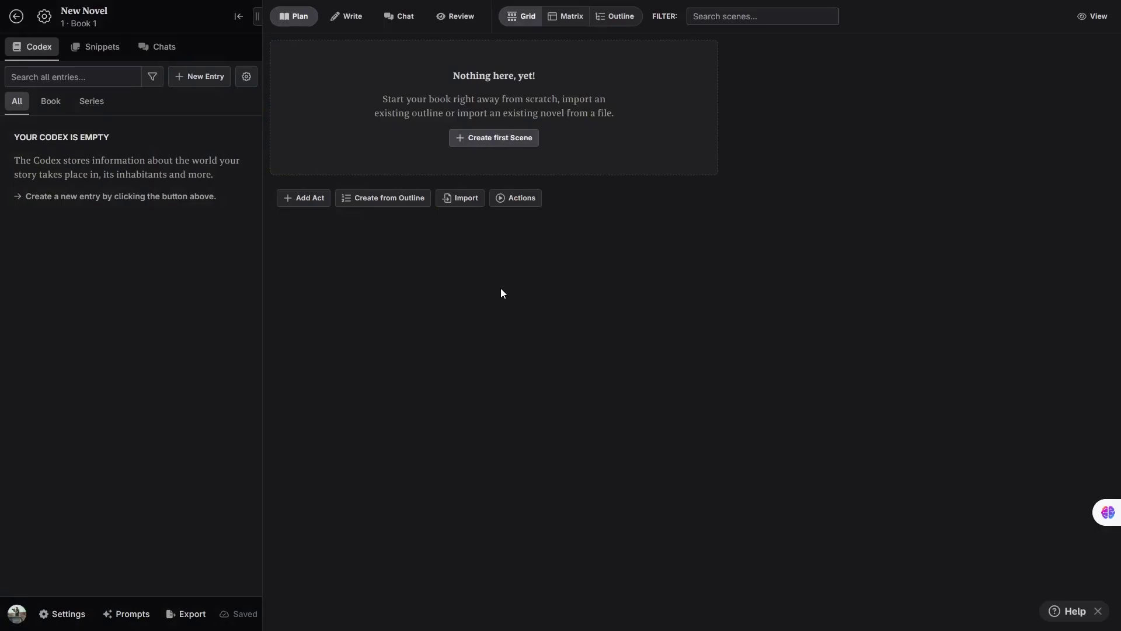
left_click(486, 140)
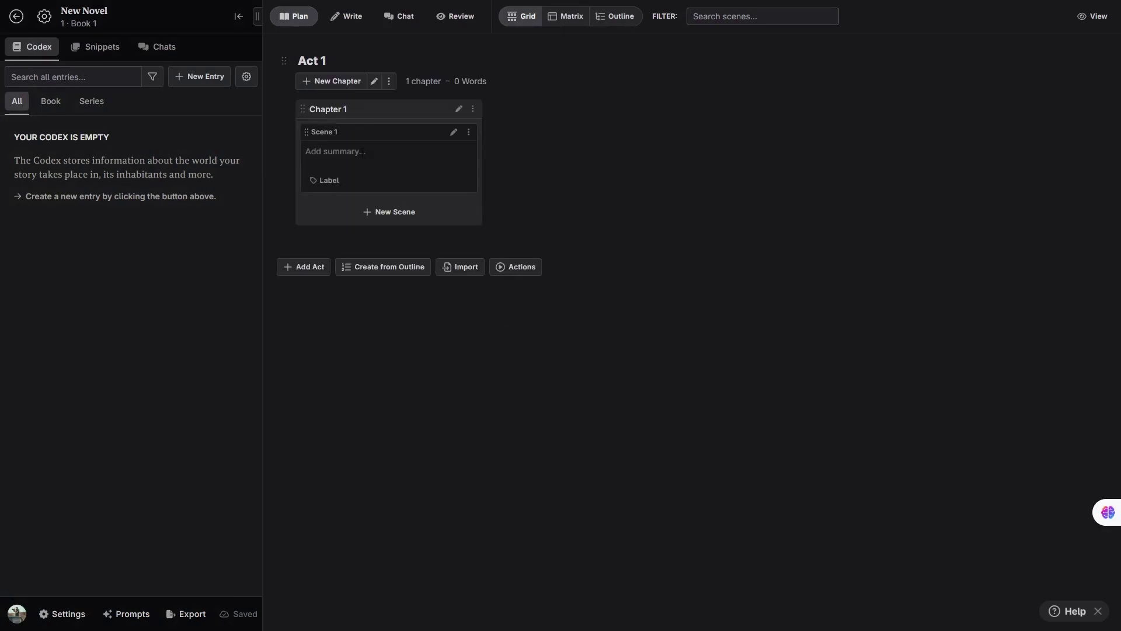
left_click(363, 152)
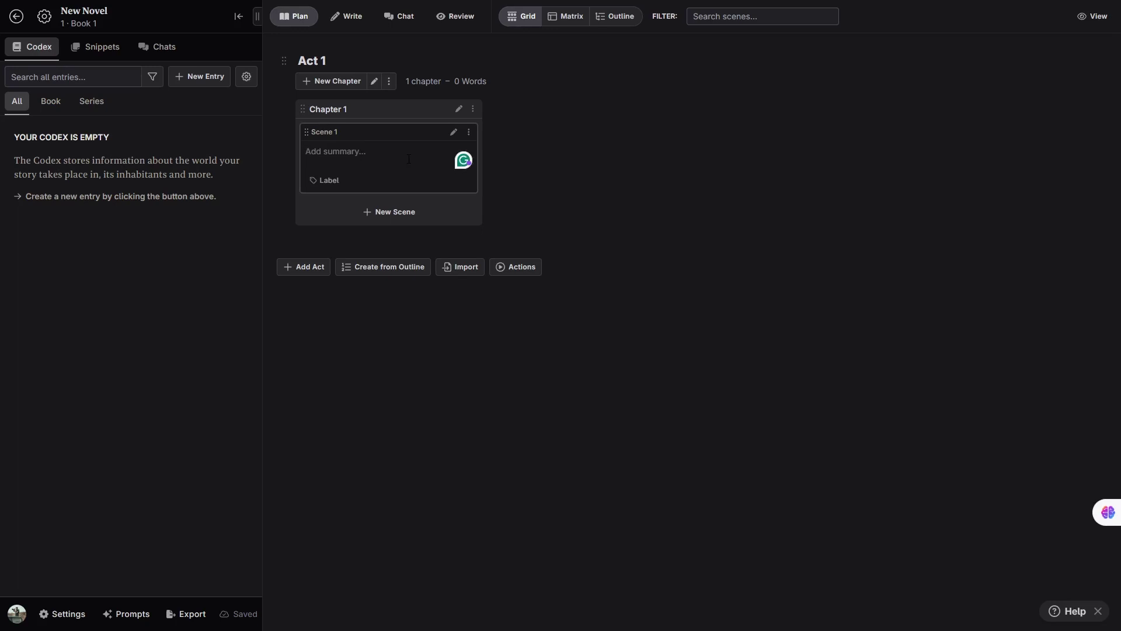
- Upload the skull soldier image from Downloads as the cropped novel cover
left_click(317, 50)
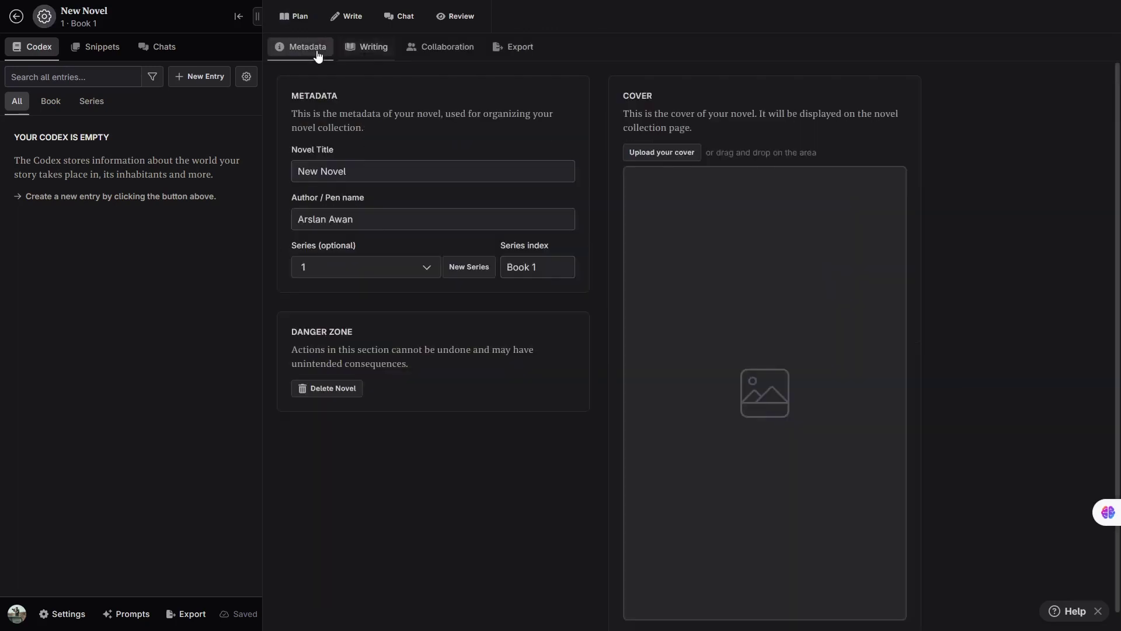
left_click(670, 154)
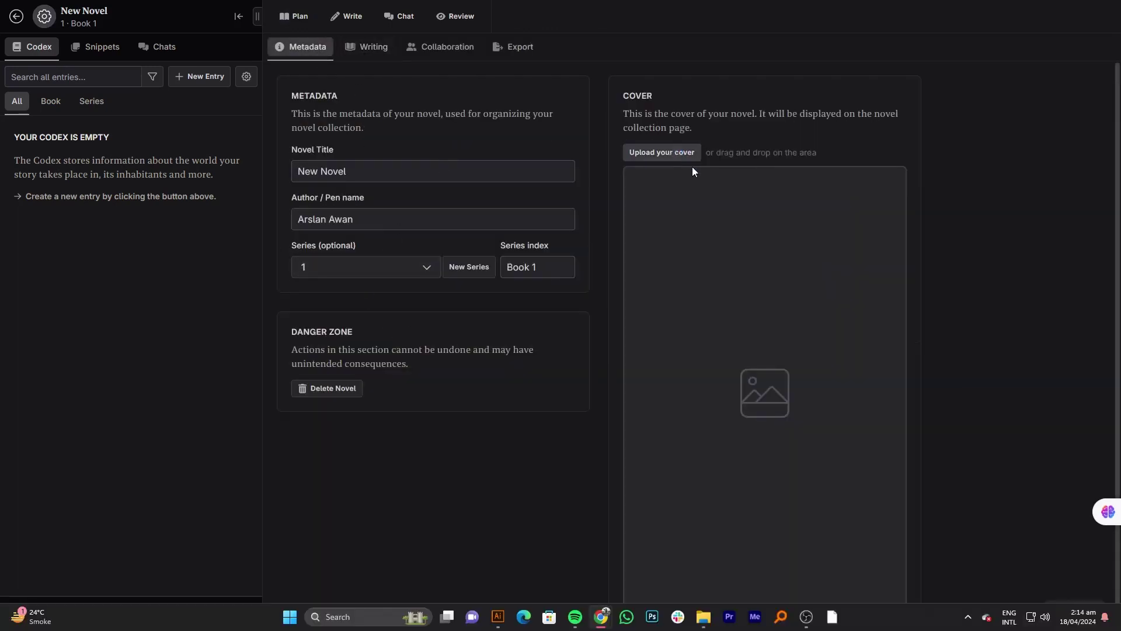
left_click(48, 133)
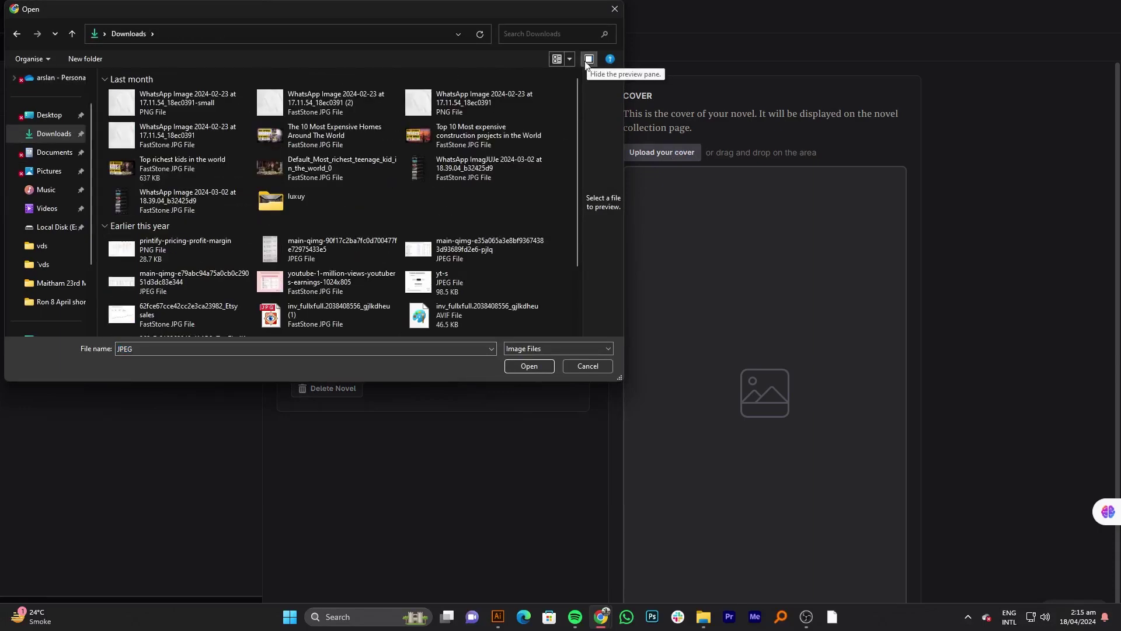
double_click(478, 181)
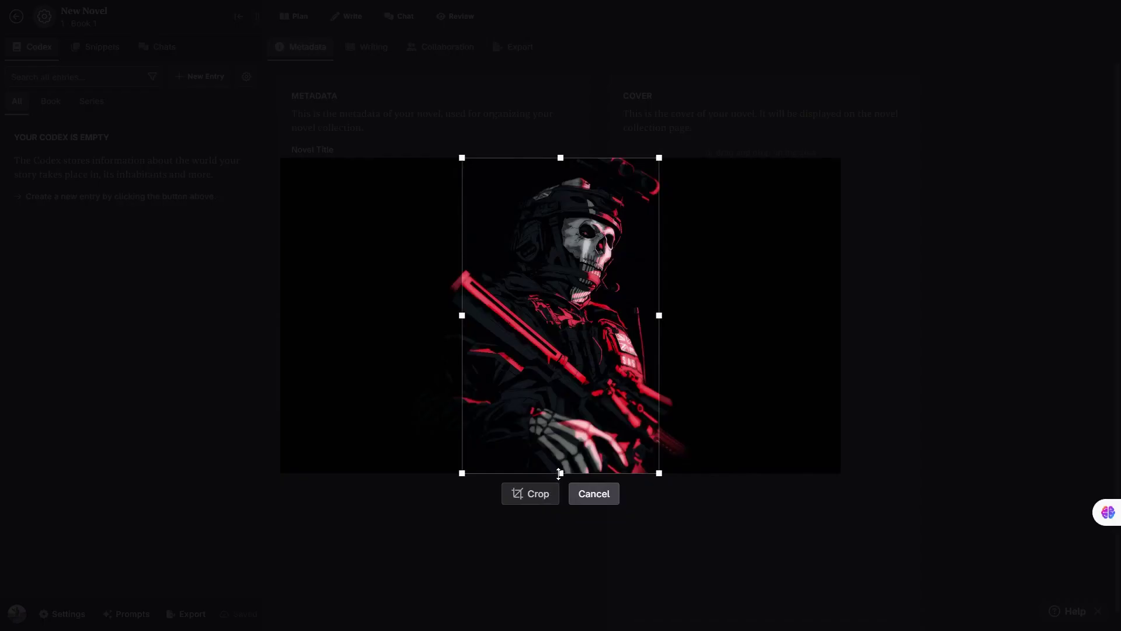
left_click(523, 496)
left_click(374, 52)
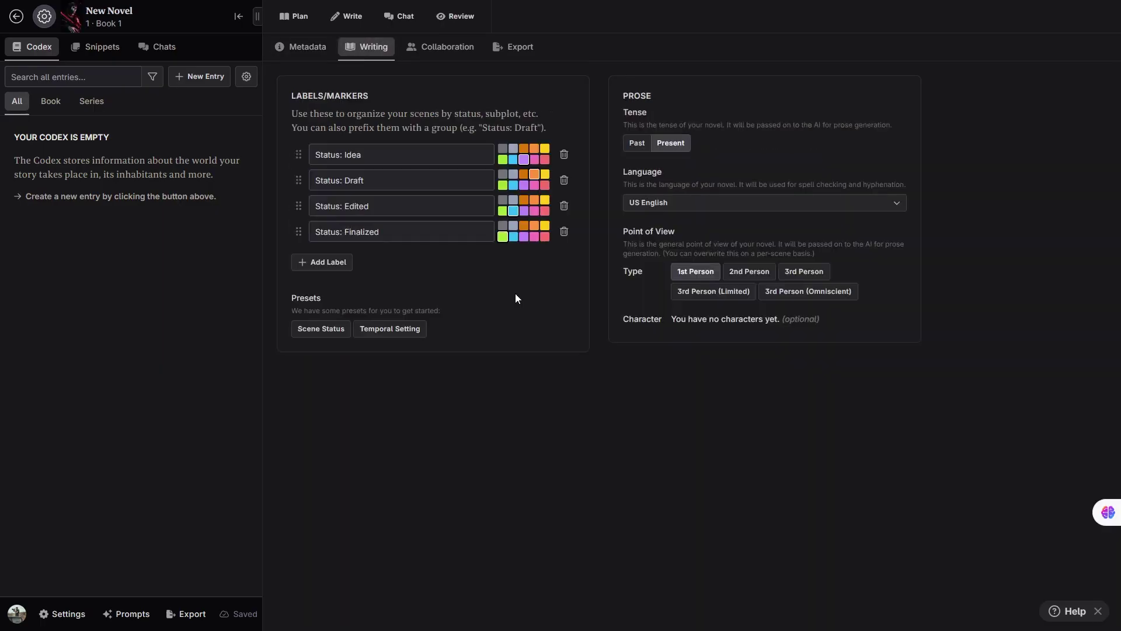
- Make the Status: Idea label orange and paste the collaborator's email into the invite field
left_click(534, 148)
key("ctrl+a")
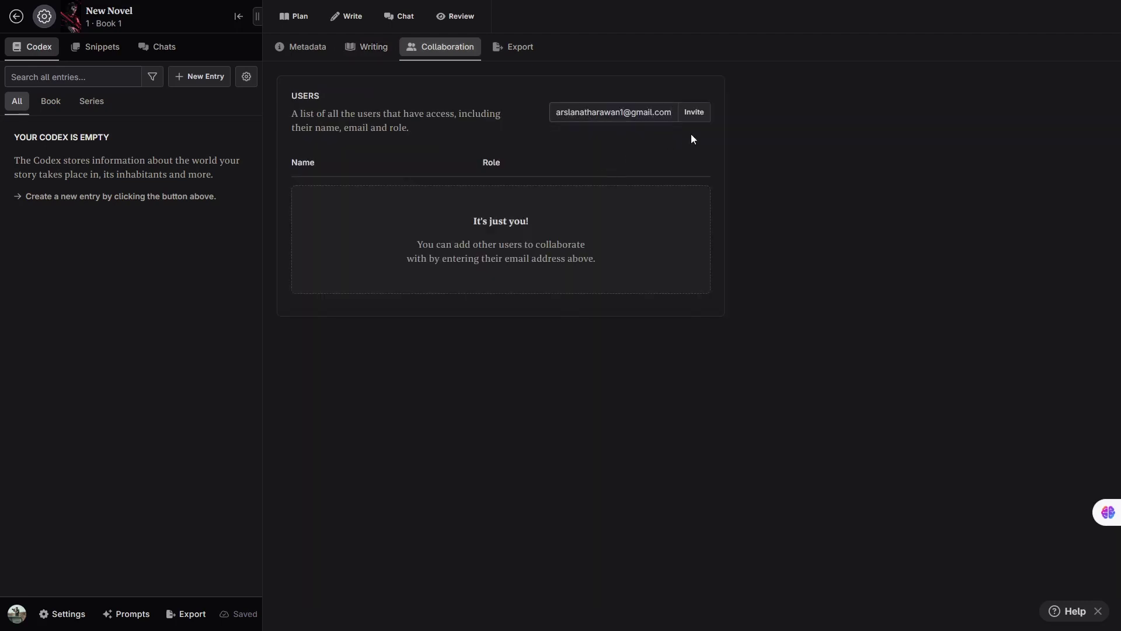
key("ctrl+v")
key("BackSpace")
key("BackSpace")
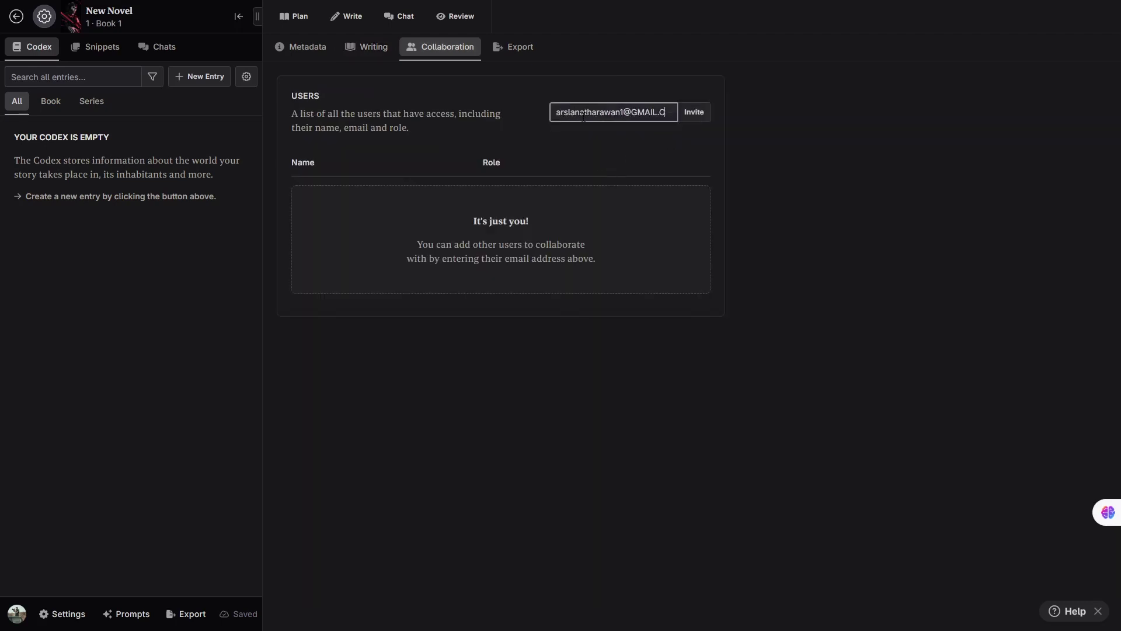
key("BackSpace")
key("BackSpace")
key("BackSpace")
key("BackSpace")
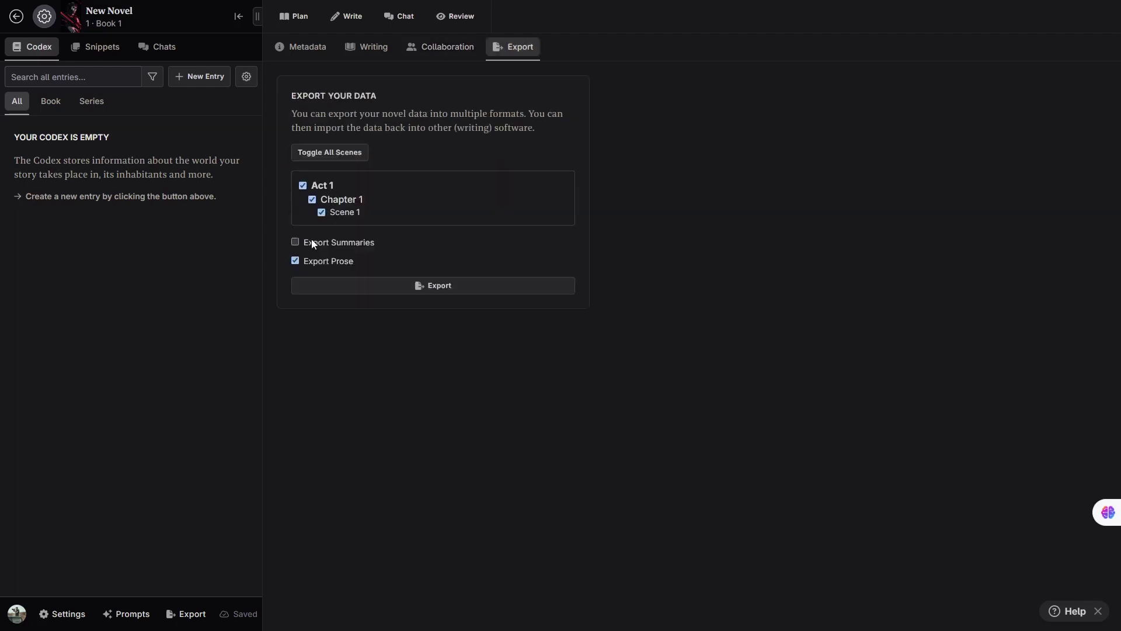
- Export the novel with summaries as a Word (.docx) file saved to Downloads
left_click(319, 242)
left_click(442, 290)
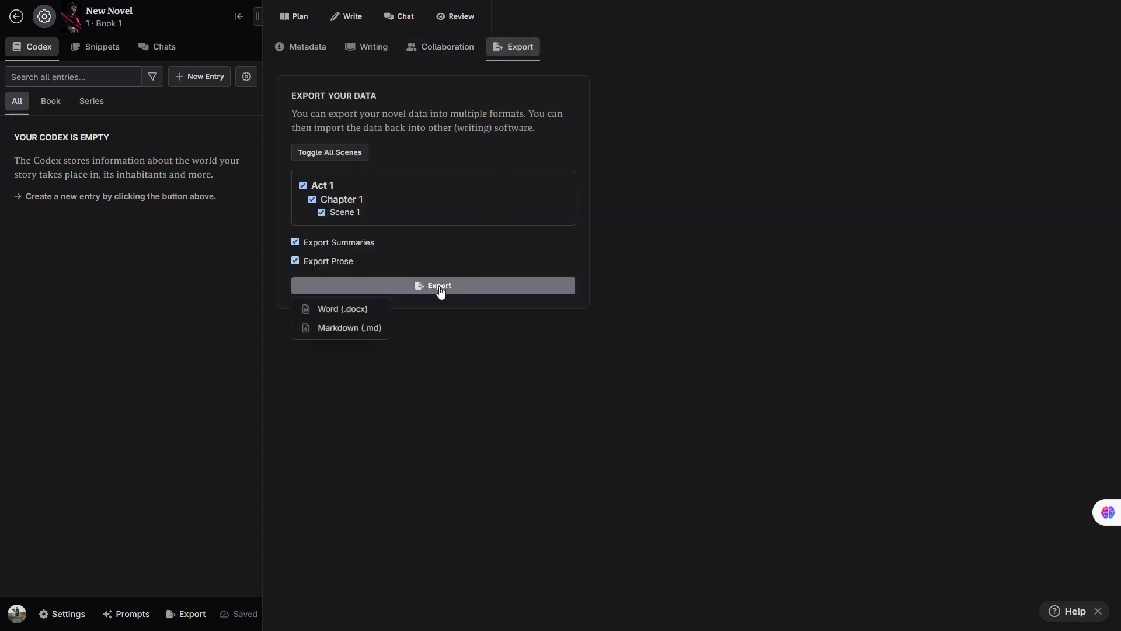
left_click(338, 310)
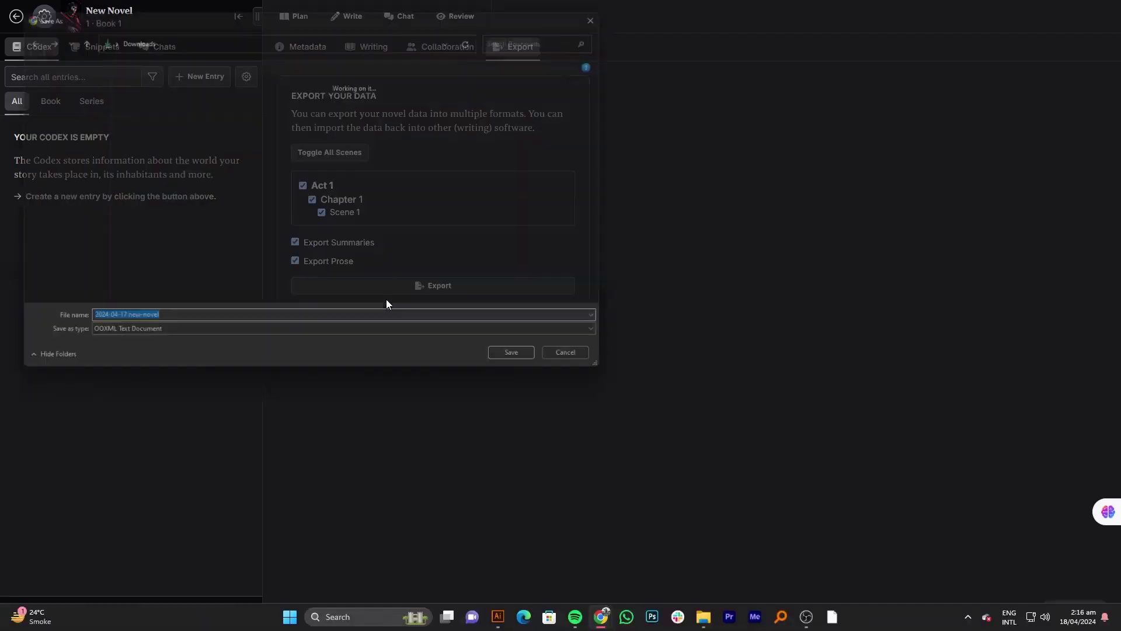
left_click(51, 134)
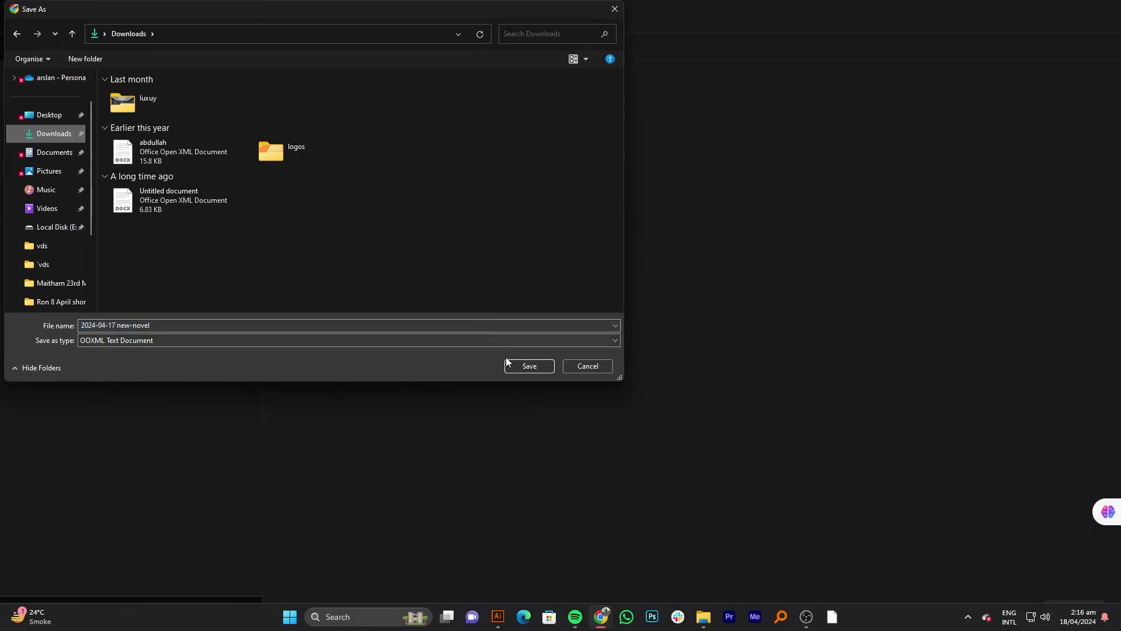
left_click(516, 365)
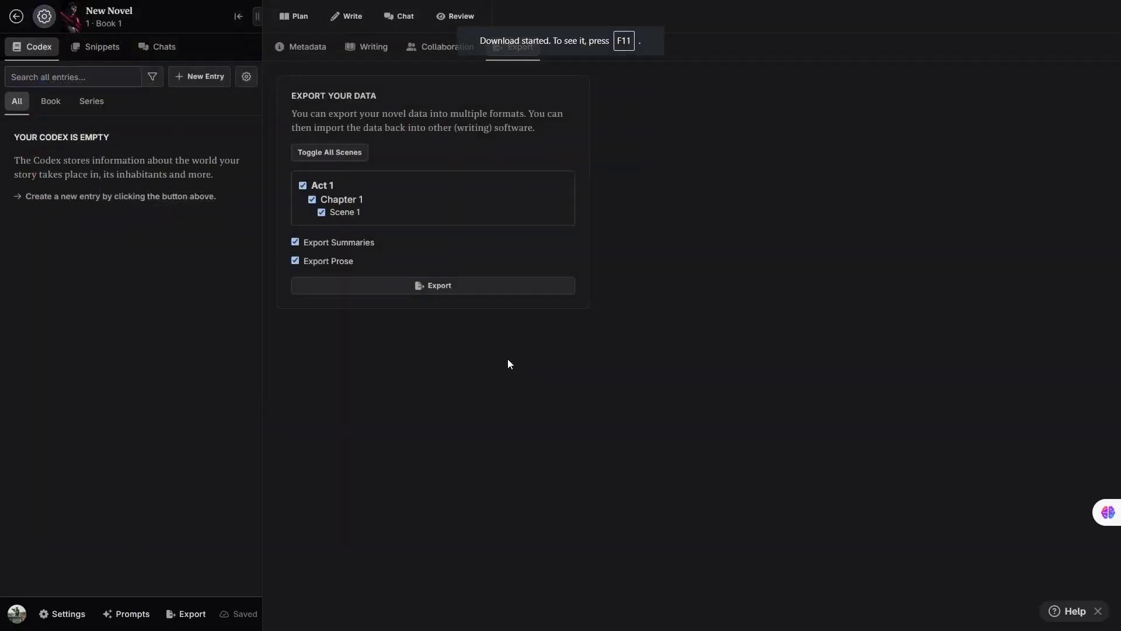